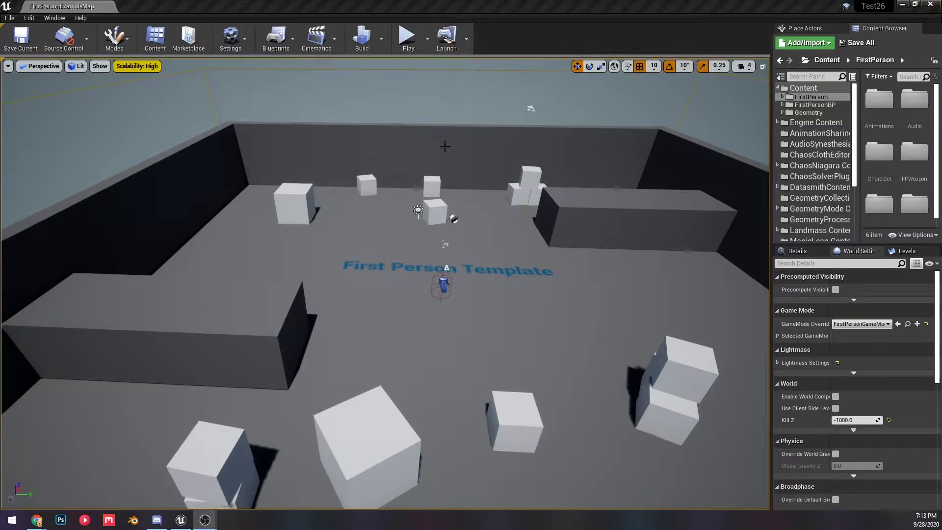
# Add a Volumetric Cloud actor near the centre of the level and raise it to a Z location of 850.
pyautogui.moveTo(445, 146); pyautogui.dragTo(445, 121, button='right')
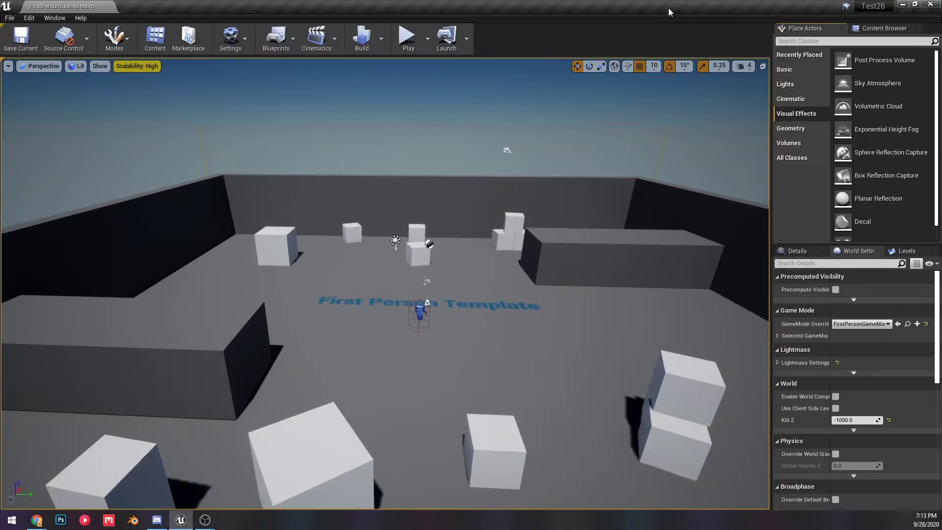
pyautogui.moveTo(857, 102); pyautogui.dragTo(428, 317)
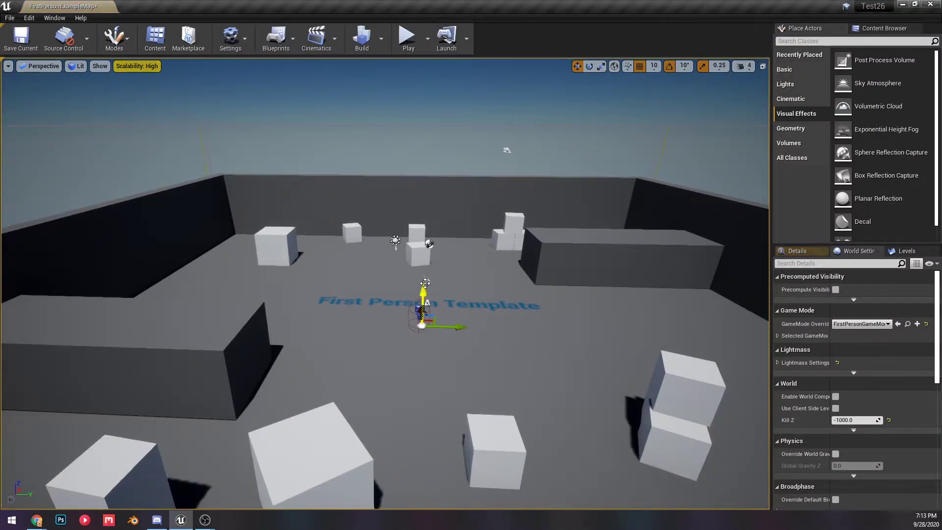
pyautogui.moveTo(427, 284); pyautogui.dragTo(429, 163)
pyautogui.moveTo(580, 227); pyautogui.dragTo(581, 188, button='right')
# Assign the m_SimpleVolumetricCloud material to the volumetric cloud.
pyautogui.click(798, 253)
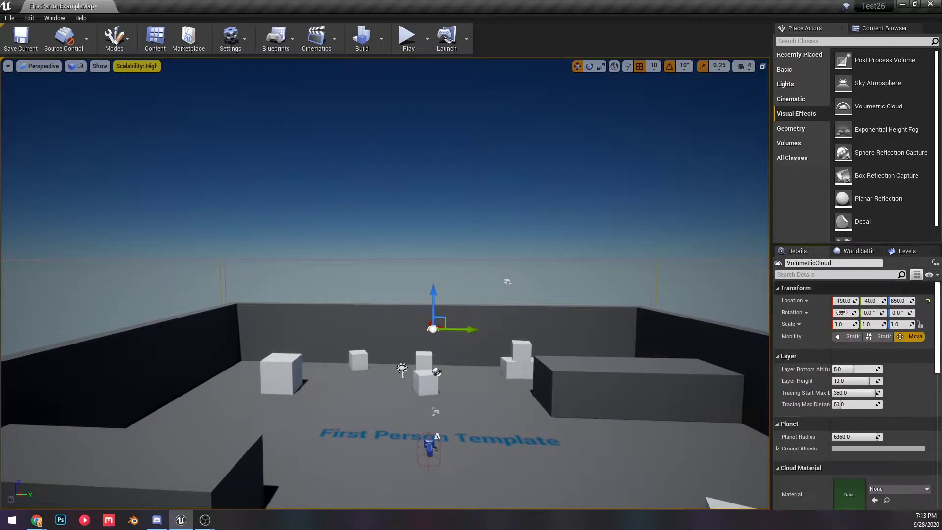
pyautogui.scroll(-3, 834, 346)
pyautogui.click(917, 395)
pyautogui.write('cl')
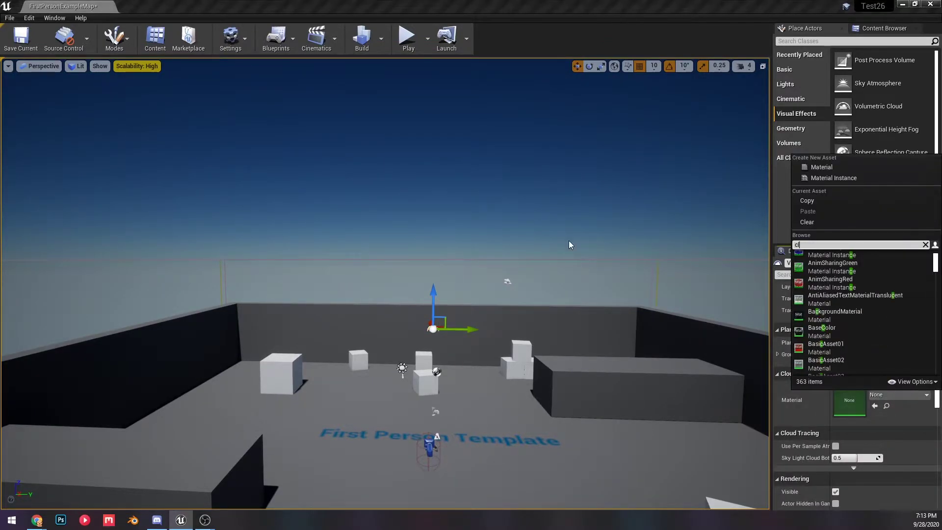
pyautogui.write('oud')
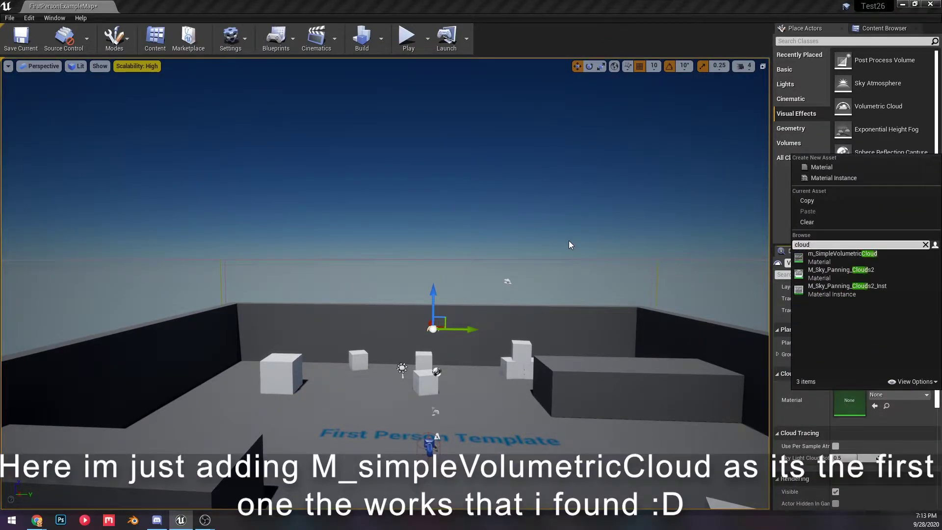
pyautogui.click(852, 258)
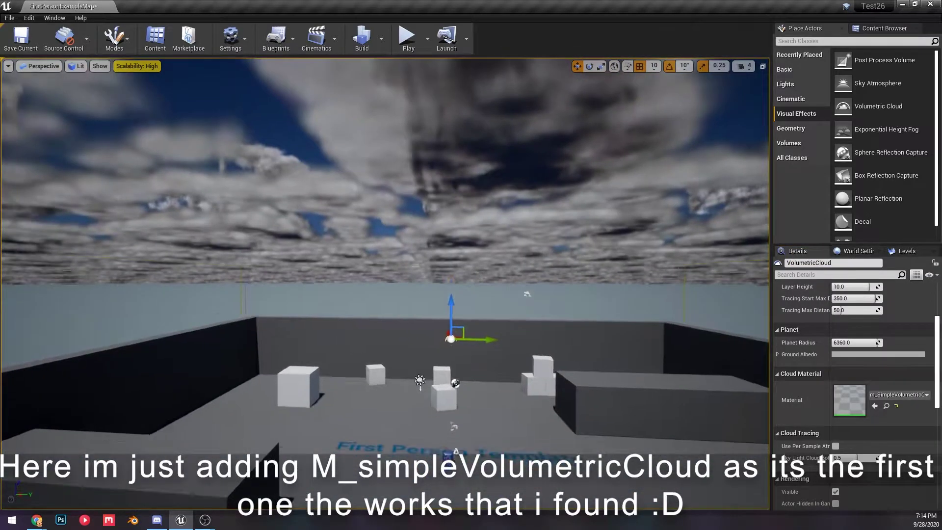
# Try a cloud layer height of about 3.75, a bottom altitude of 20 and a tracing start distance of about 461.
pyautogui.press('s')
pyautogui.moveTo(311, 161); pyautogui.dragTo(196, 162, button='right')
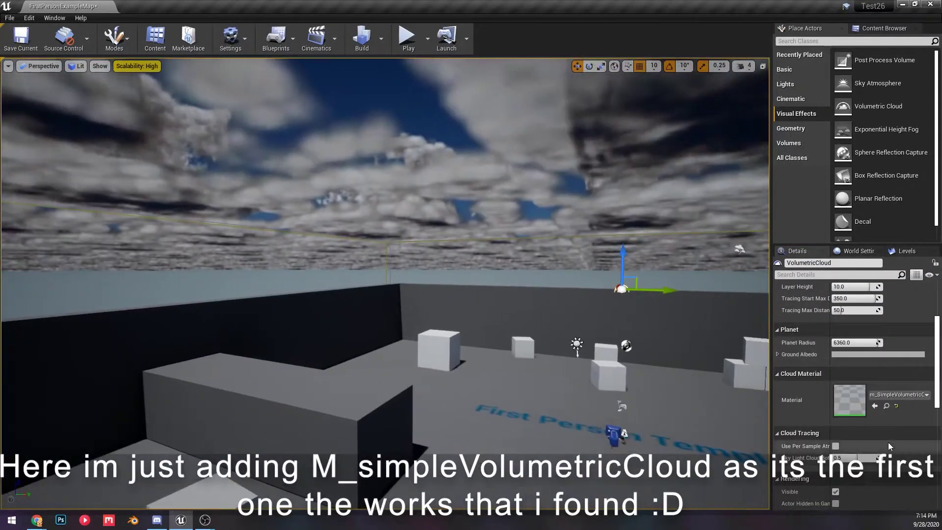
pyautogui.scroll(3, 856, 365)
pyautogui.moveTo(867, 335); pyautogui.dragTo(847, 334)
pyautogui.moveTo(853, 322)
pyautogui.mouseDown()
pyautogui.moveTo(837, 323)
pyautogui.moveTo(882, 322)
pyautogui.moveTo(866, 346)
pyautogui.moveTo(880, 347)
pyautogui.mouseUp()
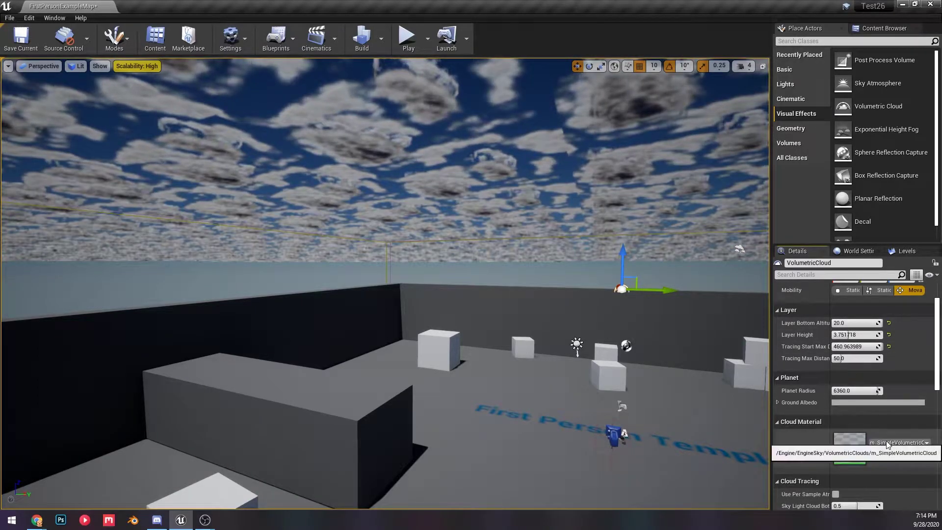
# Reset the cloud's layer height, tracing start max distance and layer bottom altitude to their defaults.
pyautogui.click(888, 335)
pyautogui.click(888, 347)
pyautogui.click(888, 322)
pyautogui.moveTo(637, 295); pyautogui.dragTo(726, 309, button='right')
pyautogui.moveTo(385, 285); pyautogui.dragTo(385, 244, button='right')
pyautogui.press('s')
pyautogui.press('w')
pyautogui.moveTo(167, 90); pyautogui.dragTo(162, 114, button='right')
pyautogui.click(116, 45)
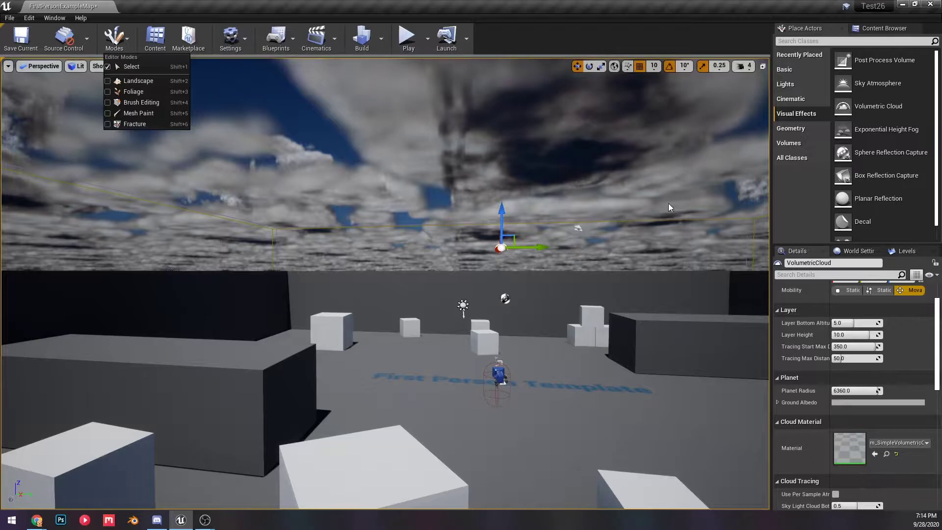
pyautogui.moveTo(522, 204); pyautogui.dragTo(549, 255, button='right')
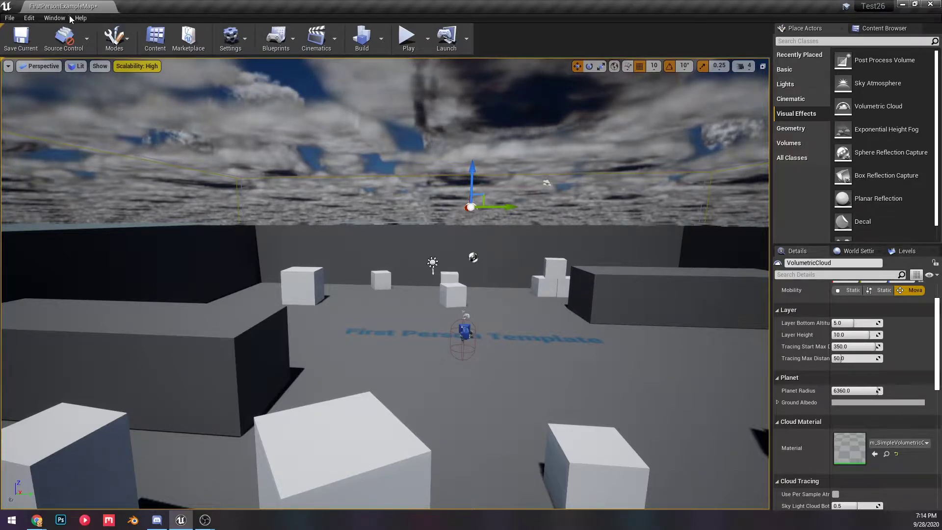
pyautogui.click(312, 297)
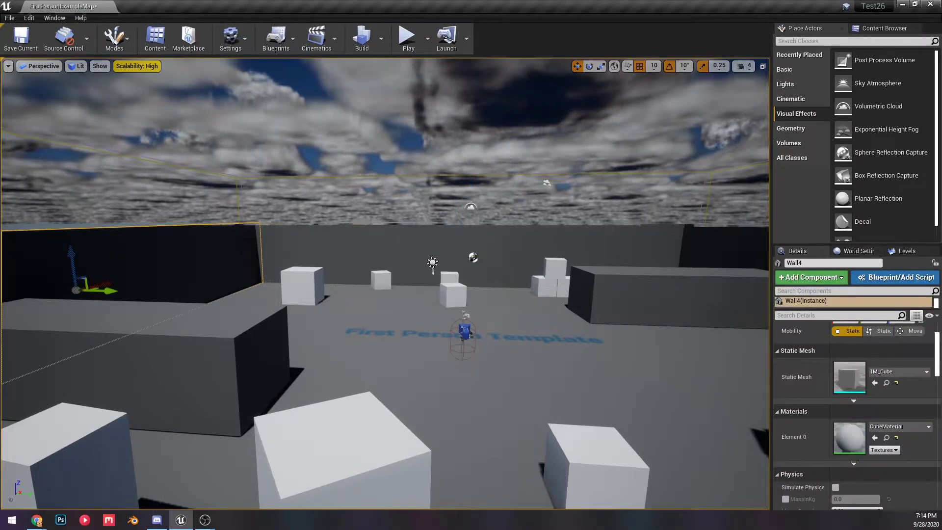
pyautogui.click(316, 301)
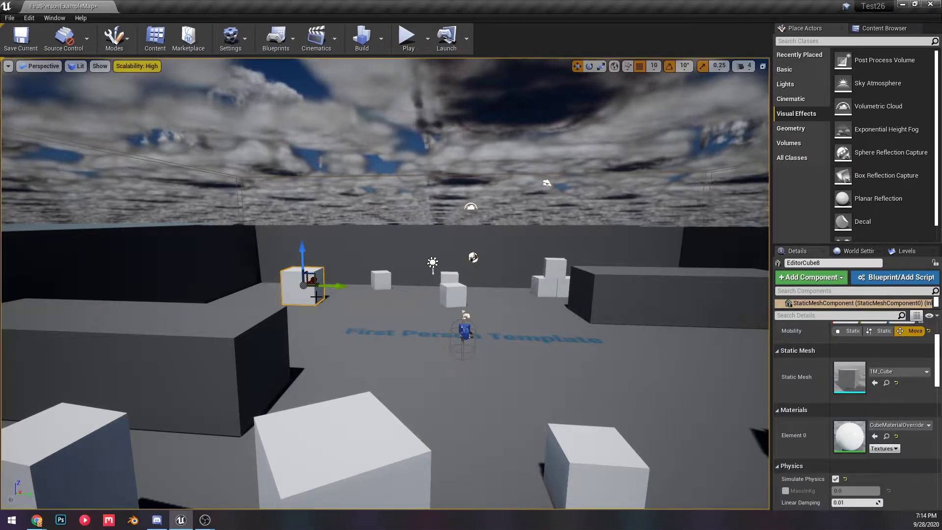
pyautogui.click(867, 31)
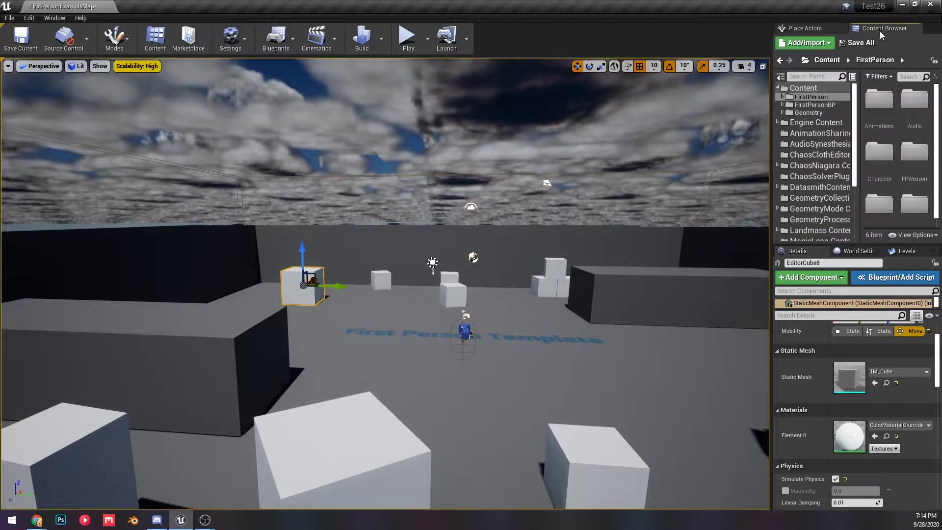
pyautogui.click(815, 62)
pyautogui.click(801, 60)
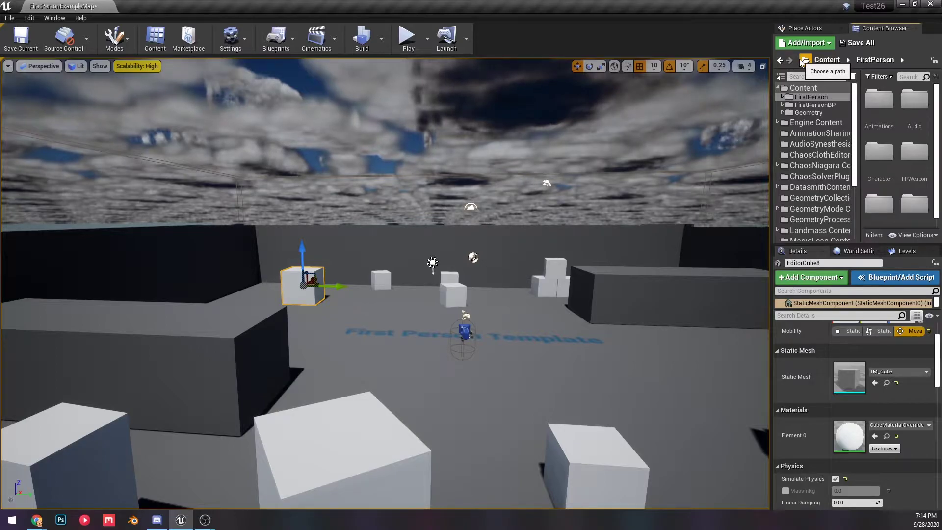
# Open Actor Palette 1 and load the VR-Basic level into it.
pyautogui.click(61, 18)
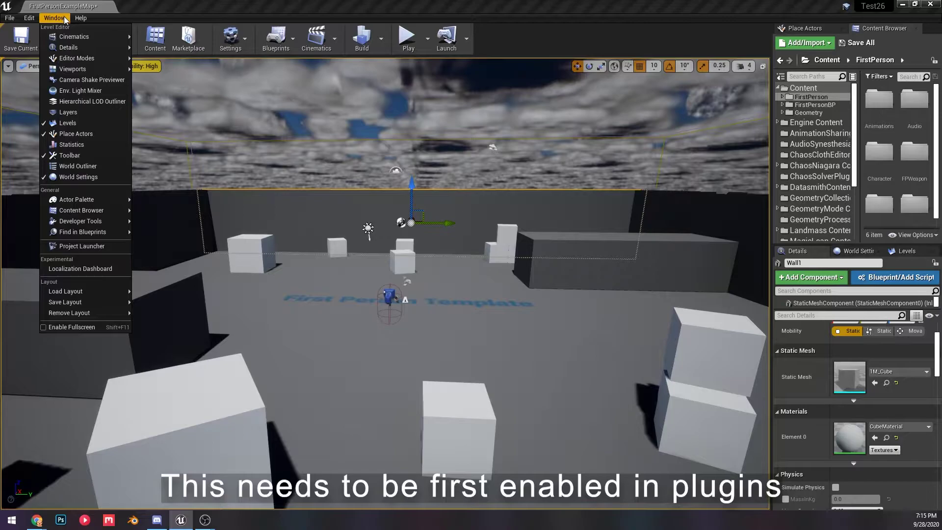
pyautogui.moveTo(73, 205)
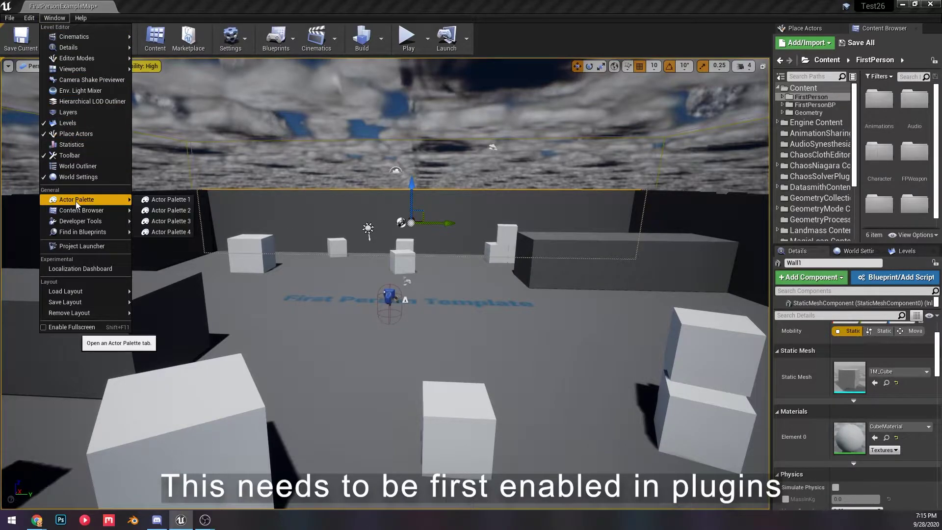
pyautogui.click(173, 200)
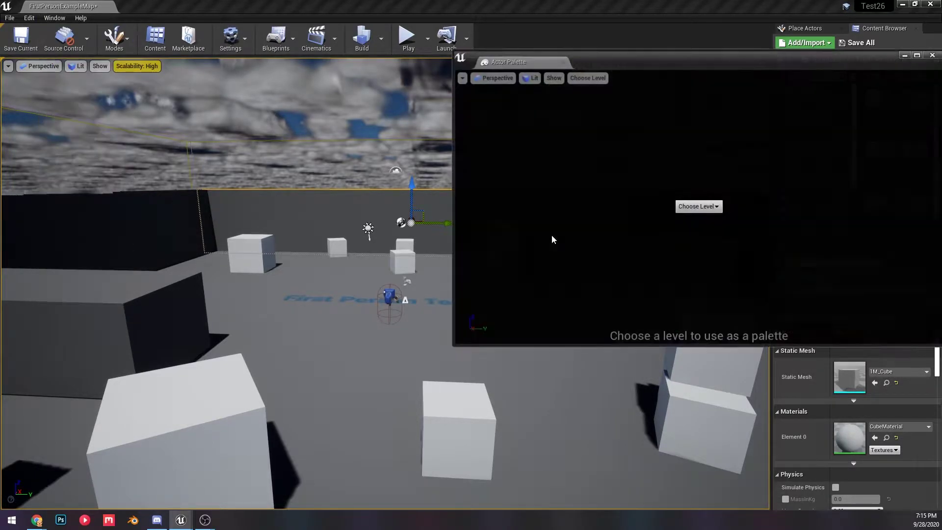
pyautogui.click(689, 208)
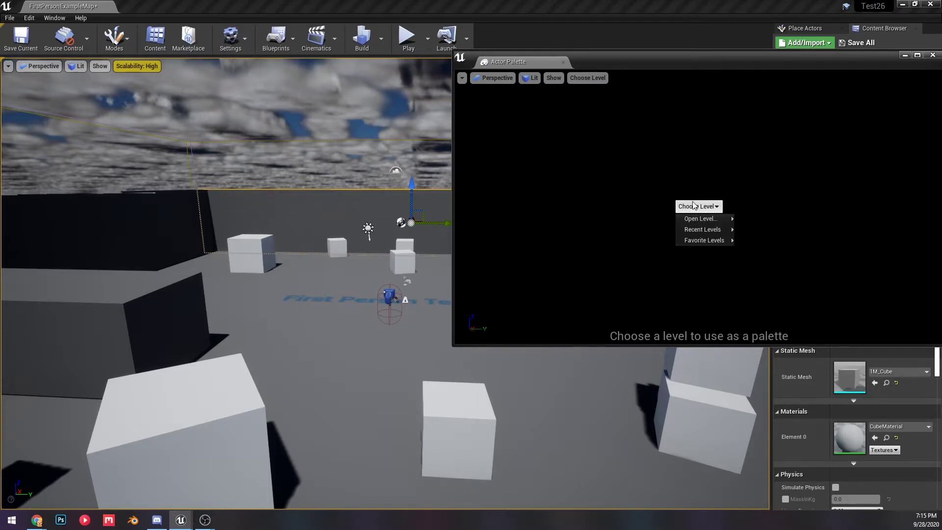
pyautogui.moveTo(698, 219)
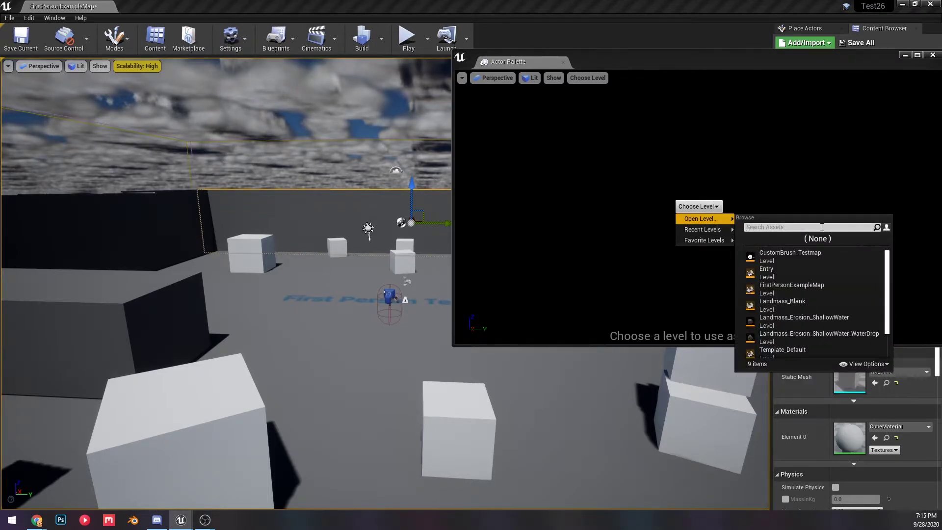
pyautogui.write('vr')
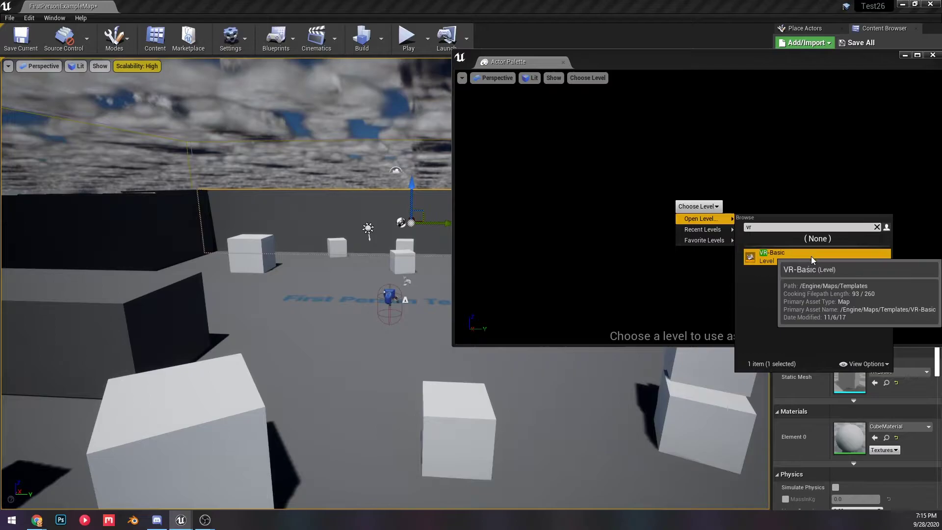
pyautogui.click(810, 256)
# Place the SM_Pyramid_01 pyramid from the Actor Palette on the middle white cube in the level's foreground.
pyautogui.moveTo(641, 202); pyautogui.dragTo(637, 221, button='right')
pyautogui.moveTo(697, 225); pyautogui.dragTo(781, 197, button='right')
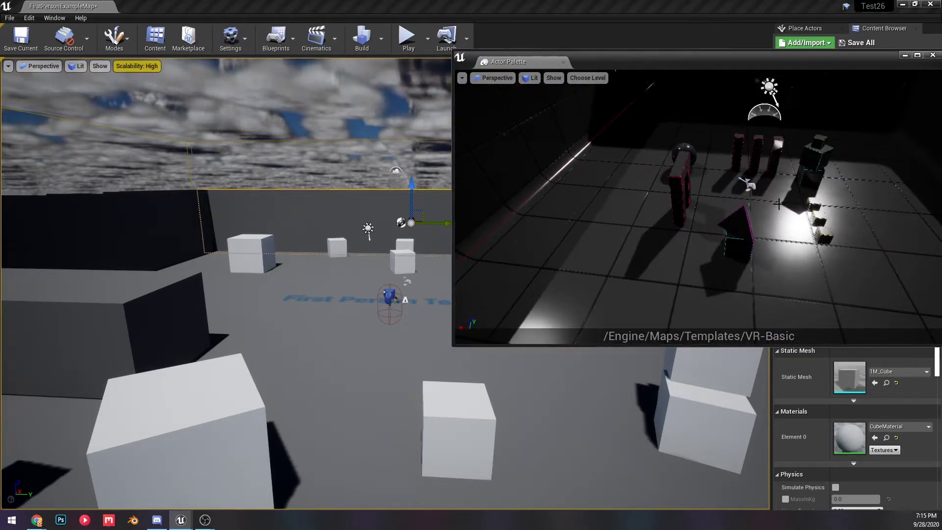
pyautogui.moveTo(695, 213); pyautogui.dragTo(719, 257, button='right')
pyautogui.scroll(4, 738, 308)
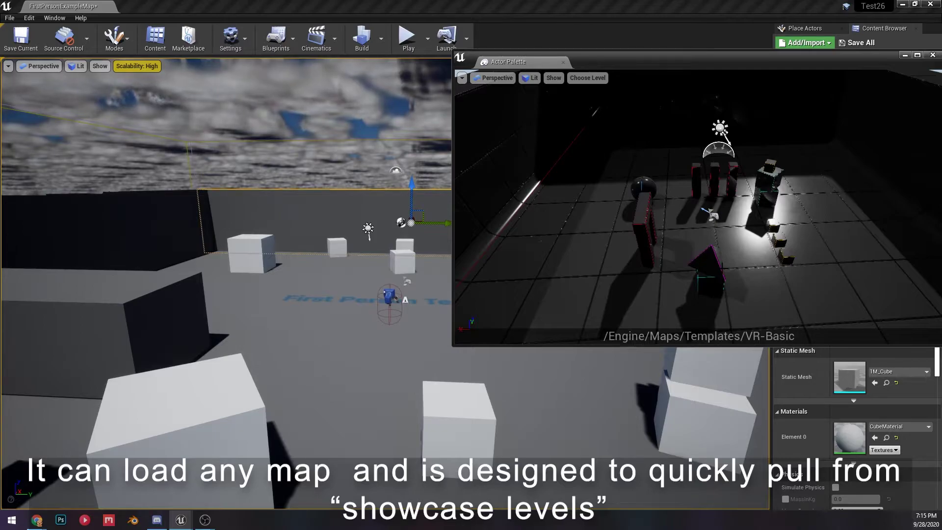
pyautogui.moveTo(708, 259); pyautogui.dragTo(712, 241)
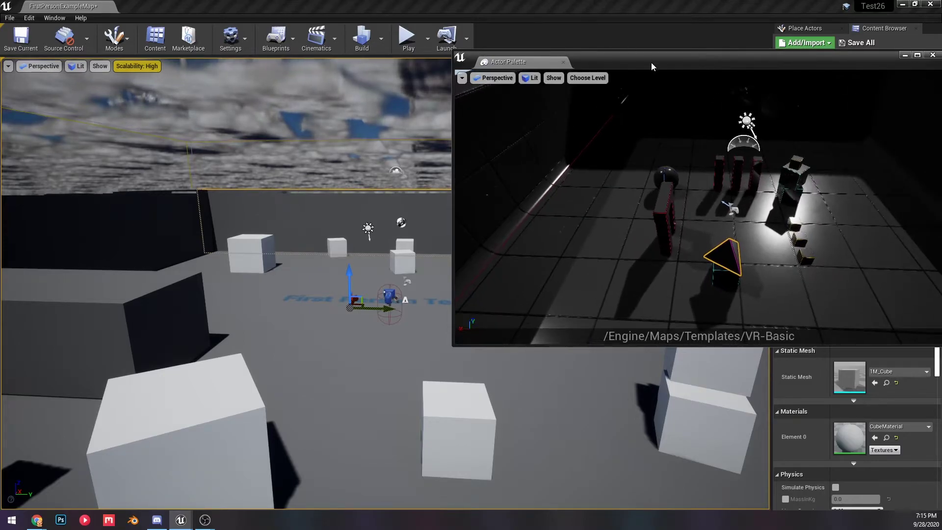
pyautogui.moveTo(652, 63)
pyautogui.mouseDown()
pyautogui.moveTo(553, 78)
pyautogui.moveTo(643, 65)
pyautogui.mouseUp()
pyautogui.press('s')
pyautogui.moveTo(691, 211); pyautogui.dragTo(698, 232, button='right')
pyautogui.moveTo(660, 178); pyautogui.dragTo(649, 148)
pyautogui.scroll(5, 645, 161)
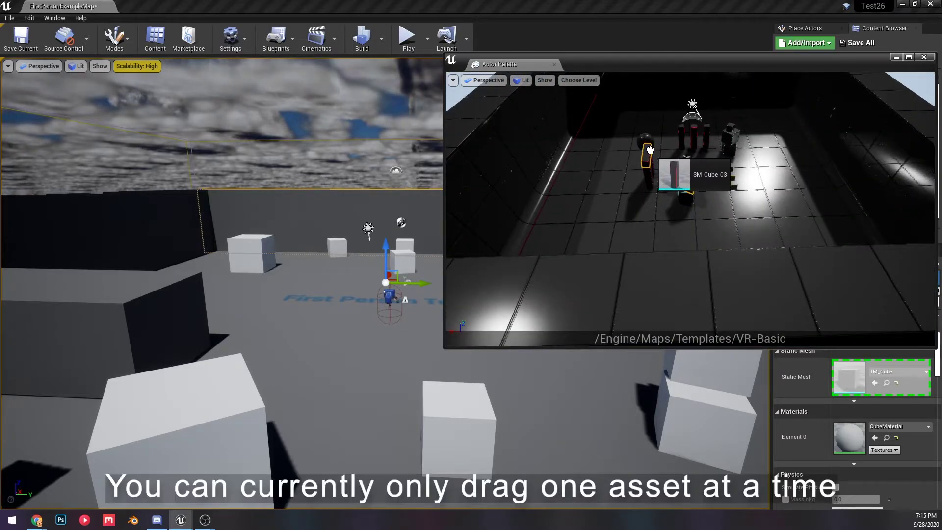
pyautogui.moveTo(682, 185); pyautogui.dragTo(459, 407)
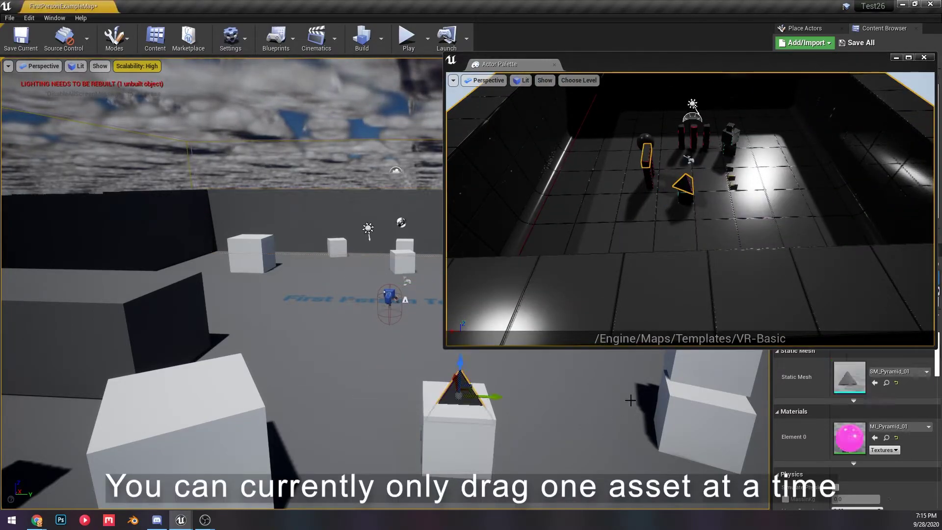
# Place two more pyramids from the Actor Palette on the large white cube in the level's foreground.
pyautogui.moveTo(282, 387); pyautogui.dragTo(210, 392)
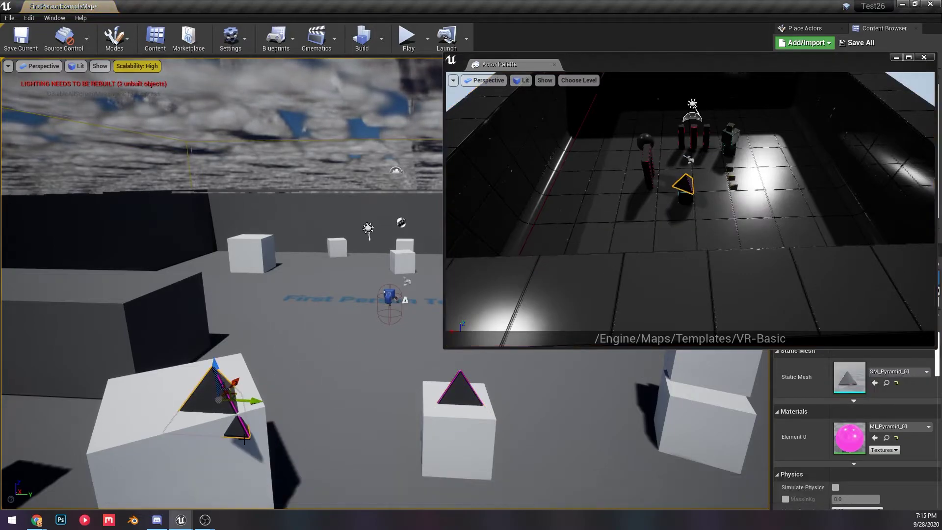
pyautogui.moveTo(683, 185); pyautogui.dragTo(164, 390)
pyautogui.scroll(10, 289, 327)
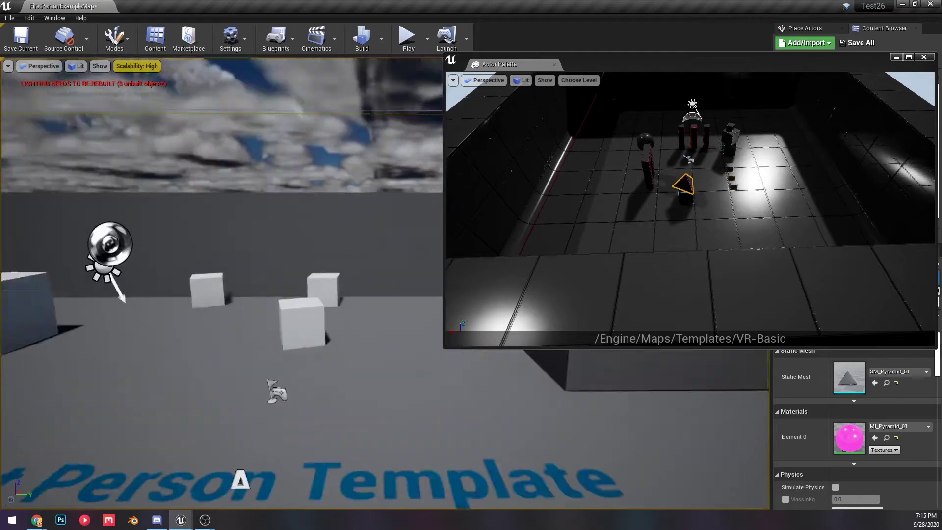
# Place the SM_Room_01 room mesh from the Actor Palette in the level.
pyautogui.scroll(-1, 289, 332)
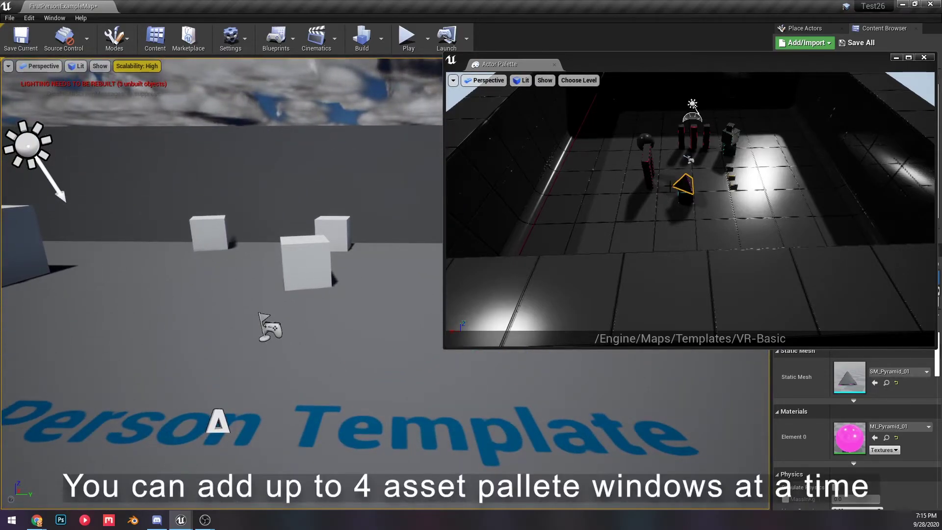
pyautogui.moveTo(670, 187); pyautogui.dragTo(650, 152, button='right')
pyautogui.moveTo(765, 181); pyautogui.dragTo(322, 225)
pyautogui.press('s')
pyautogui.moveTo(323, 225); pyautogui.dragTo(339, 275, button='right')
pyautogui.press('w')
pyautogui.moveTo(652, 211); pyautogui.dragTo(692, 201, button='right')
pyautogui.press('s')
pyautogui.press('w')
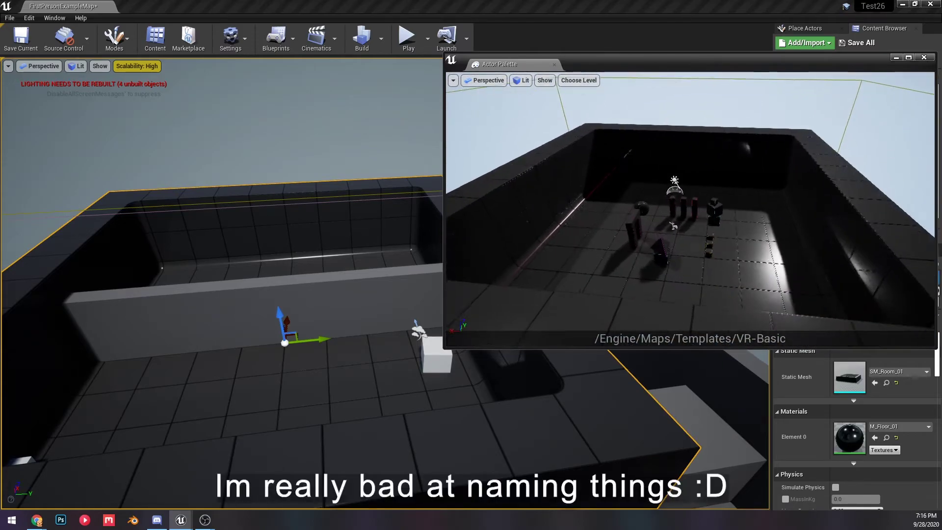
pyautogui.moveTo(727, 66)
pyautogui.mouseDown()
pyautogui.moveTo(631, 470)
pyautogui.moveTo(716, 82)
pyautogui.moveTo(731, 81)
pyautogui.moveTo(730, 70)
pyautogui.mouseUp()
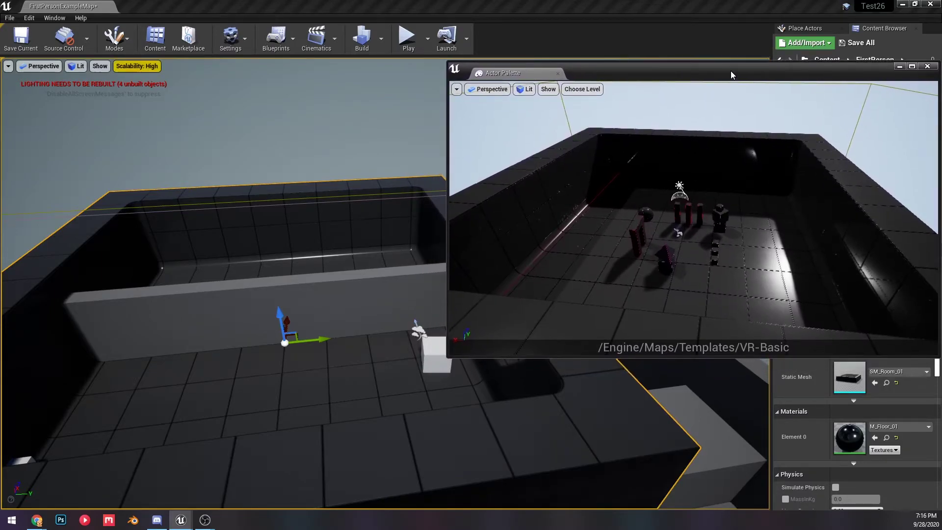
pyautogui.moveTo(272, 264); pyautogui.dragTo(549, 267, button='right')
pyautogui.press('a')
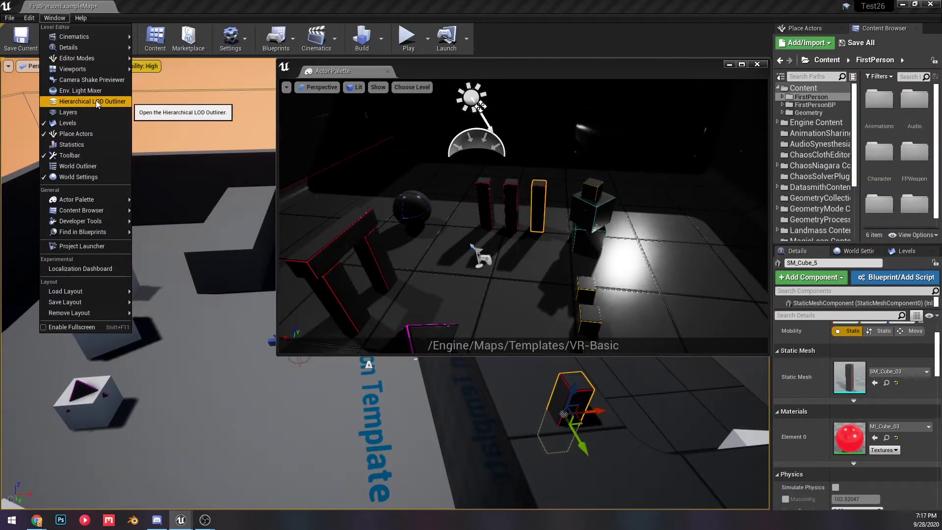
# Open the Env. Light Mixer, move its window off the Actor Palette's title bar and close the palette.
pyautogui.click(95, 90)
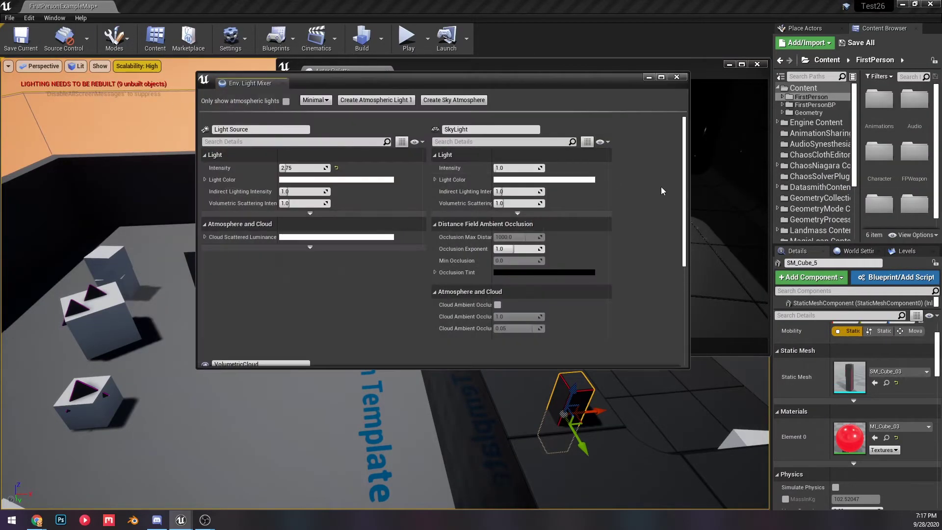
pyautogui.moveTo(354, 80); pyautogui.dragTo(462, 66)
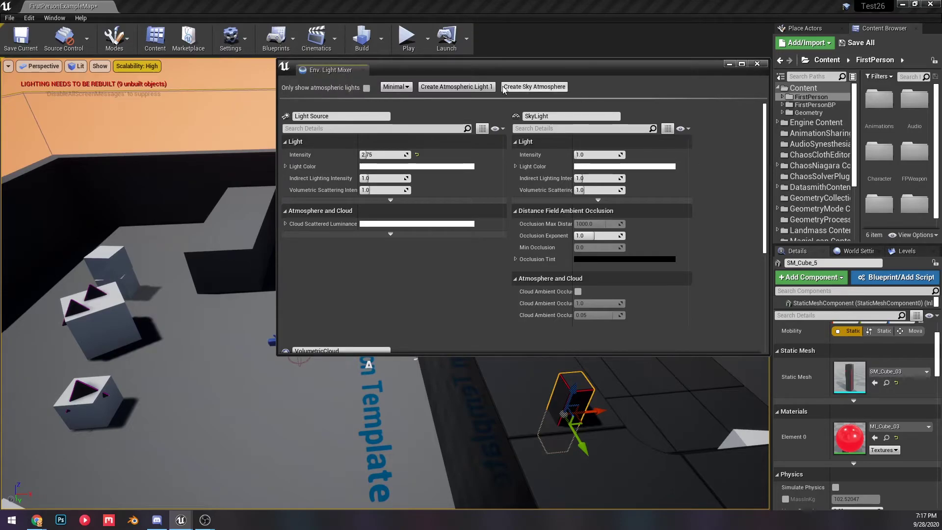
pyautogui.moveTo(505, 69); pyautogui.dragTo(531, 134)
pyautogui.click(755, 67)
pyautogui.click(755, 66)
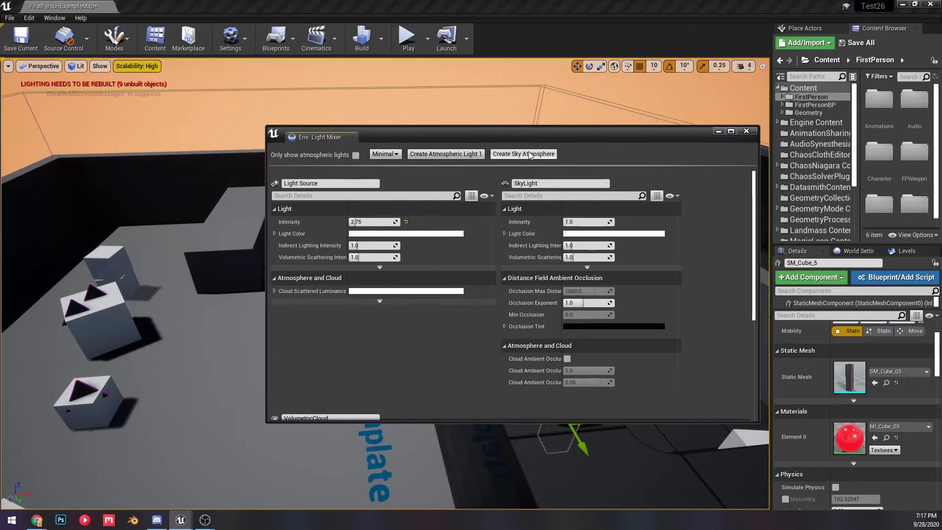
# Bring up the placeable visual effects actors and create a Sky Atmosphere from the Env. Light Mixer.
pyautogui.click(809, 27)
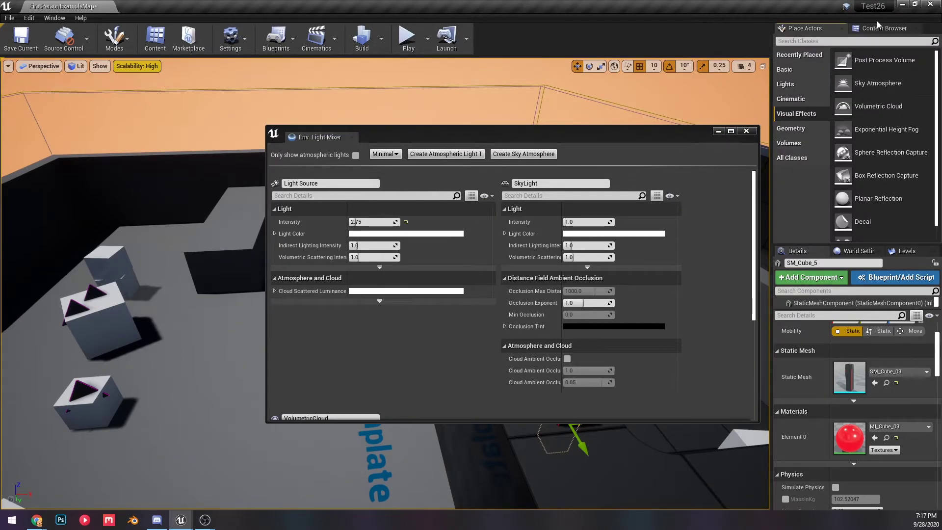
pyautogui.click(521, 154)
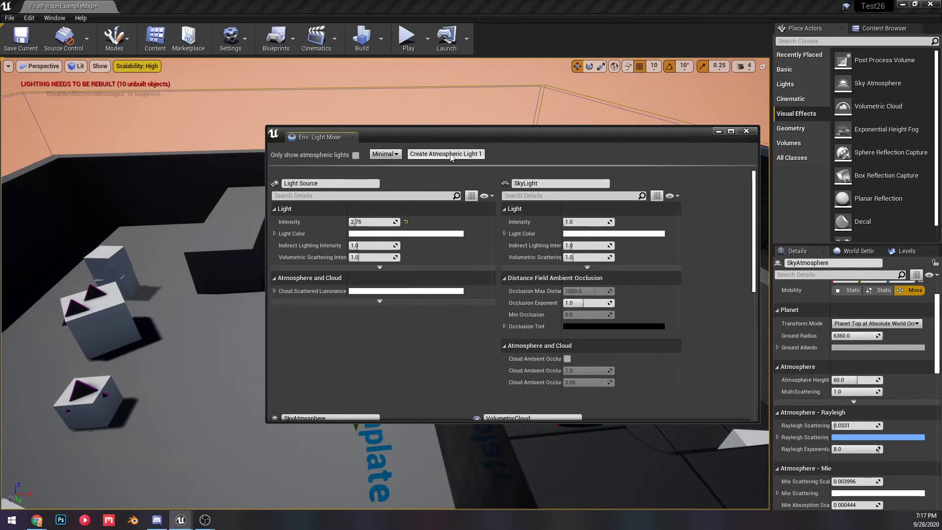
pyautogui.scroll(-8, 700, 231)
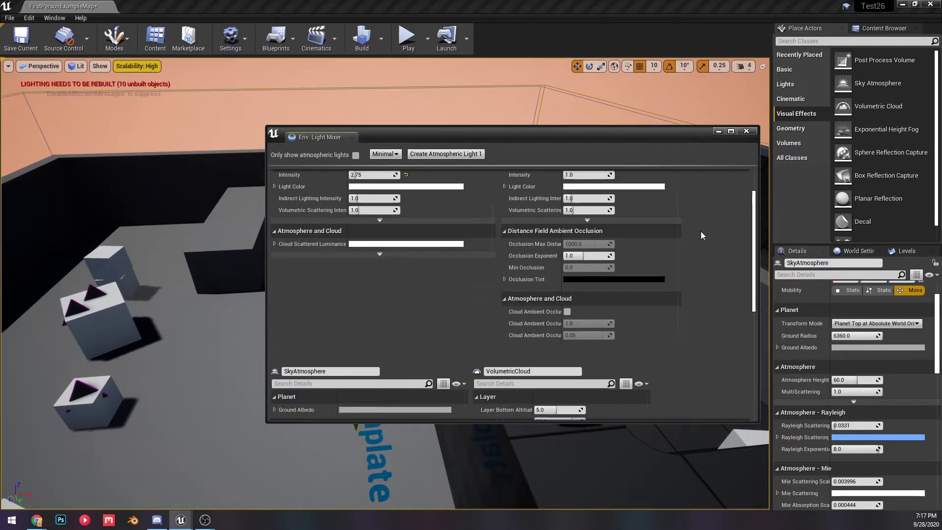
pyautogui.scroll(8, 493, 231)
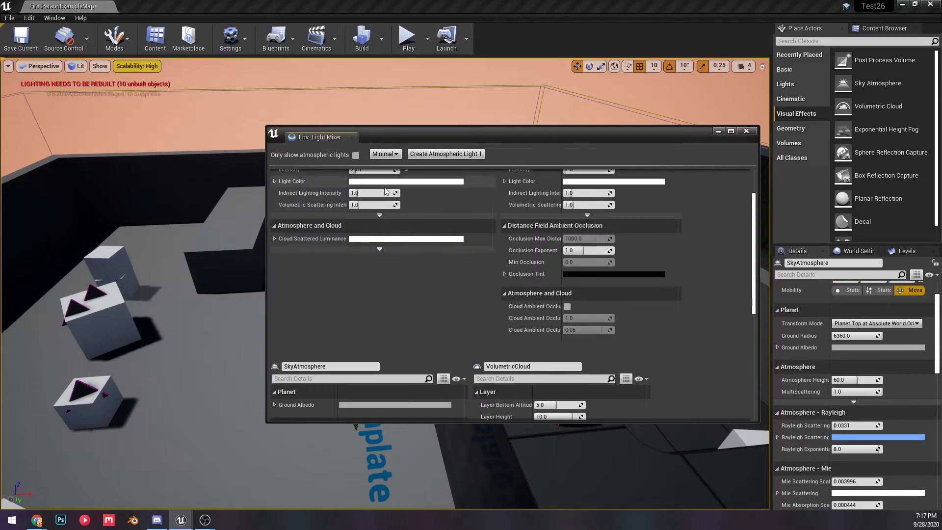
# Set the Env. Light Mixer's detail level to Normal+Avanced and look through the expanded properties.
pyautogui.click(385, 153)
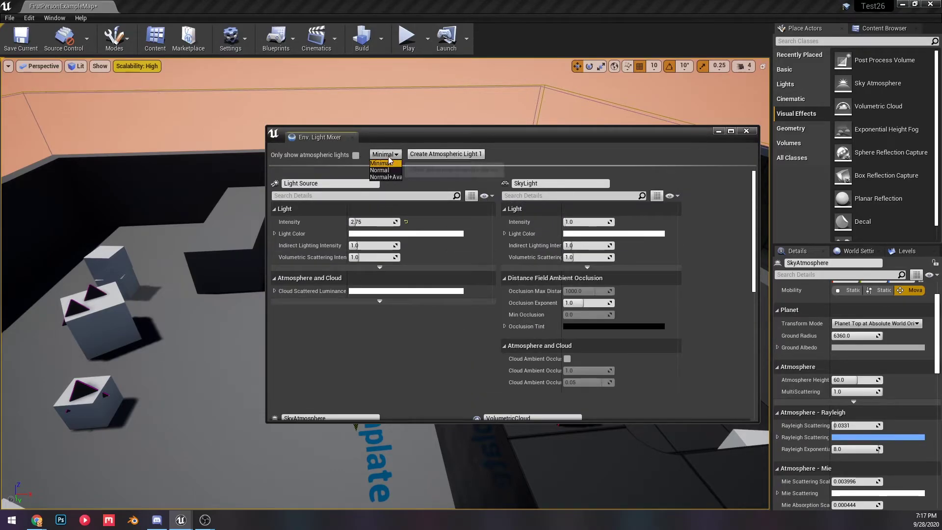
pyautogui.click(392, 177)
pyautogui.scroll(-10, 479, 226)
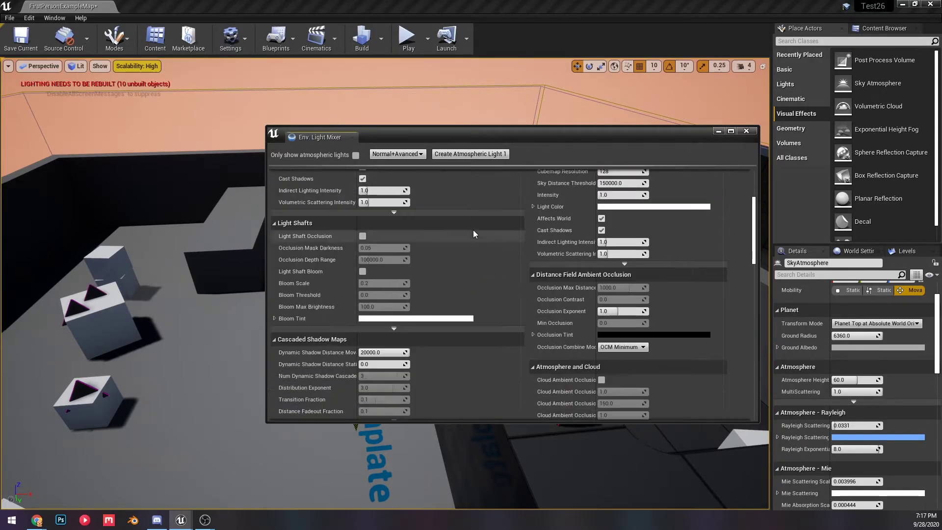
pyautogui.scroll(-10, 479, 225)
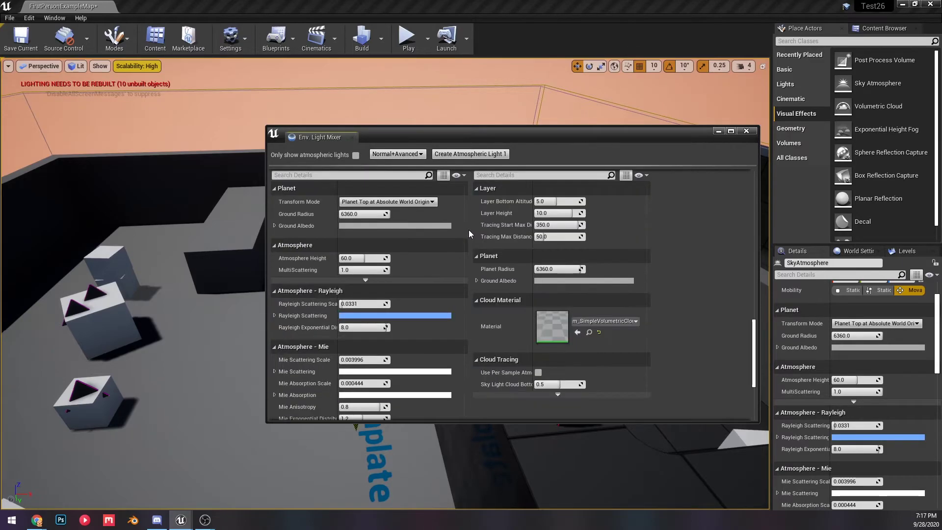
pyautogui.scroll(4, 461, 241)
pyautogui.scroll(-5, 443, 243)
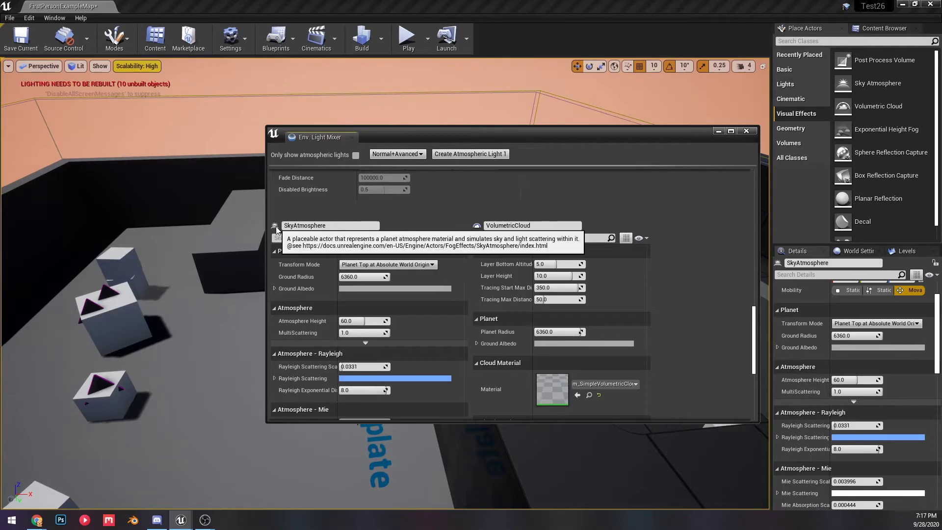
pyautogui.scroll(10, 522, 251)
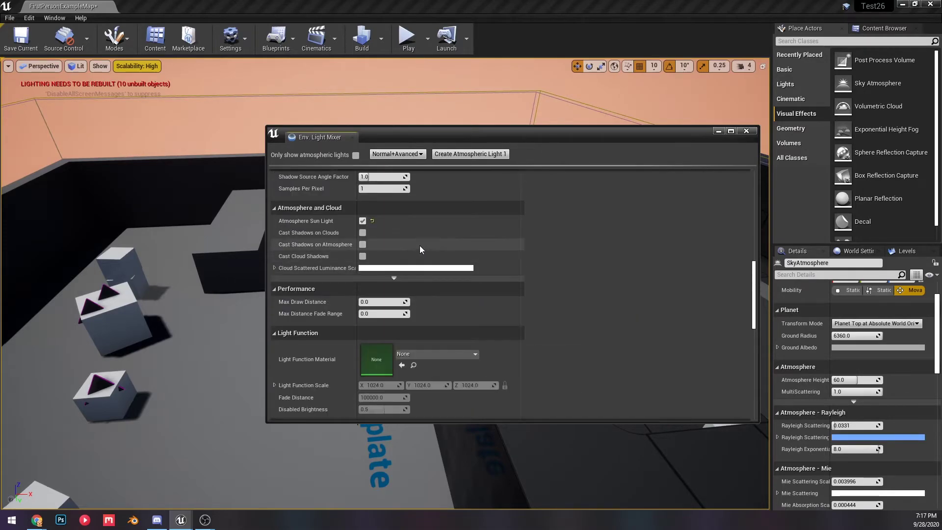
# Move the mixer window up over the viewport and examine the Light Source, SkyLight, SkyAtmosphere and VolumetricCloud properties.
pyautogui.moveTo(608, 128); pyautogui.dragTo(482, 76)
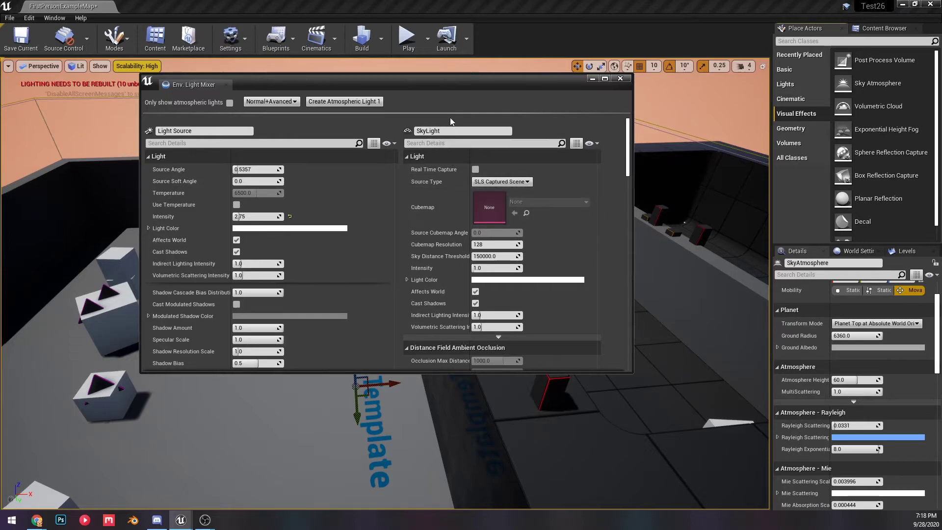
pyautogui.scroll(-10, 339, 153)
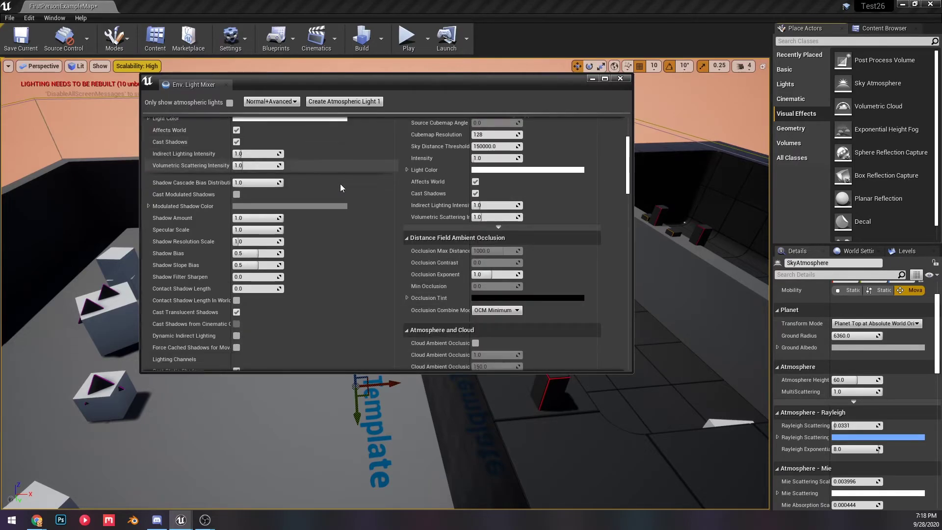
pyautogui.scroll(10, 410, 258)
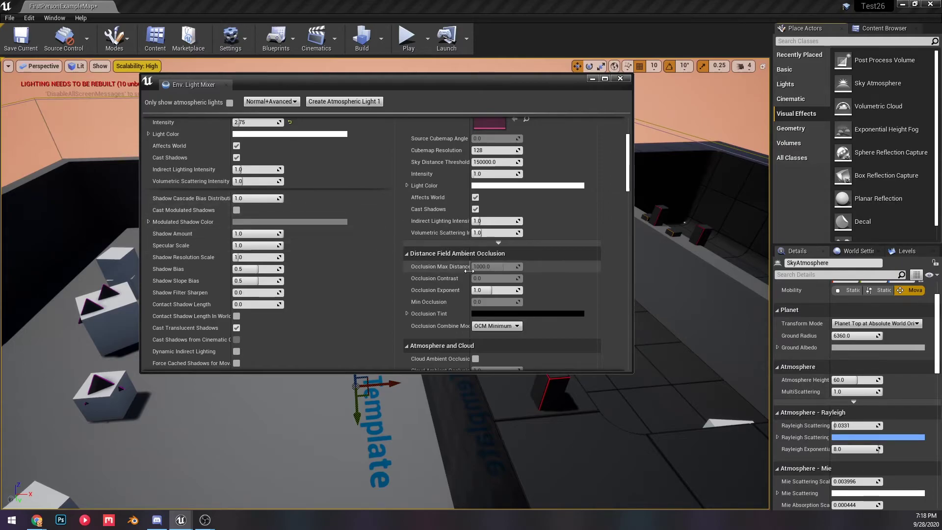
pyautogui.scroll(4, 467, 256)
pyautogui.scroll(-10, 463, 252)
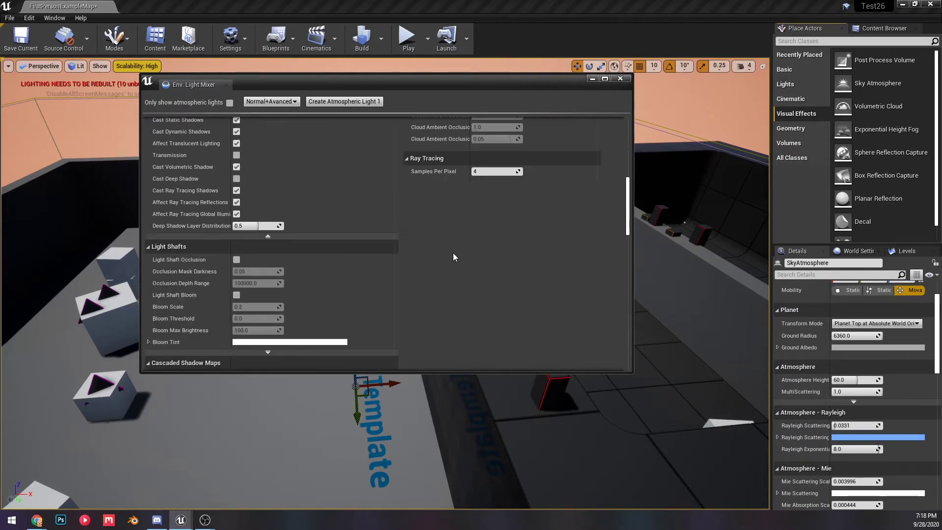
pyautogui.scroll(-9, 443, 254)
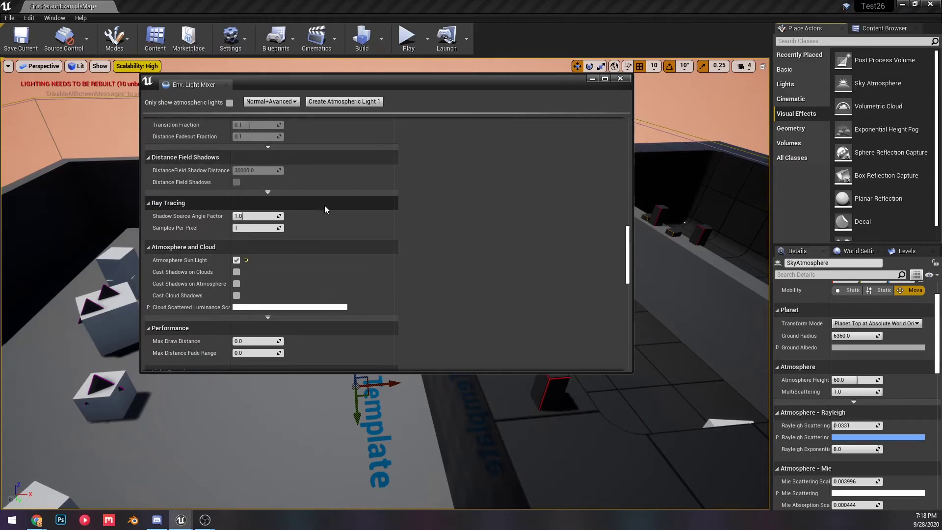
pyautogui.scroll(-10, 324, 218)
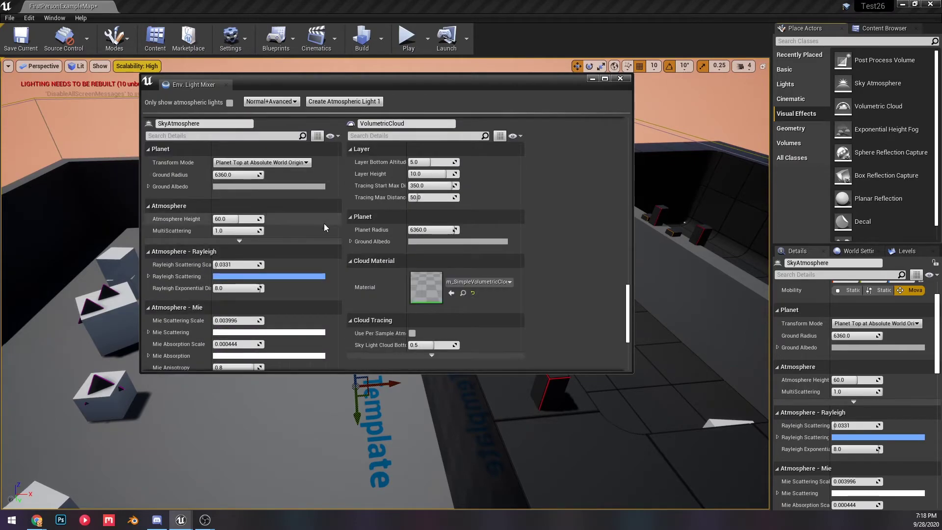
# Set the VolumetricCloud's Layer Bottom Altitude to about 5.008 in the Env. Light Mixer.
pyautogui.scroll(6, 331, 215)
pyautogui.scroll(-2, 487, 245)
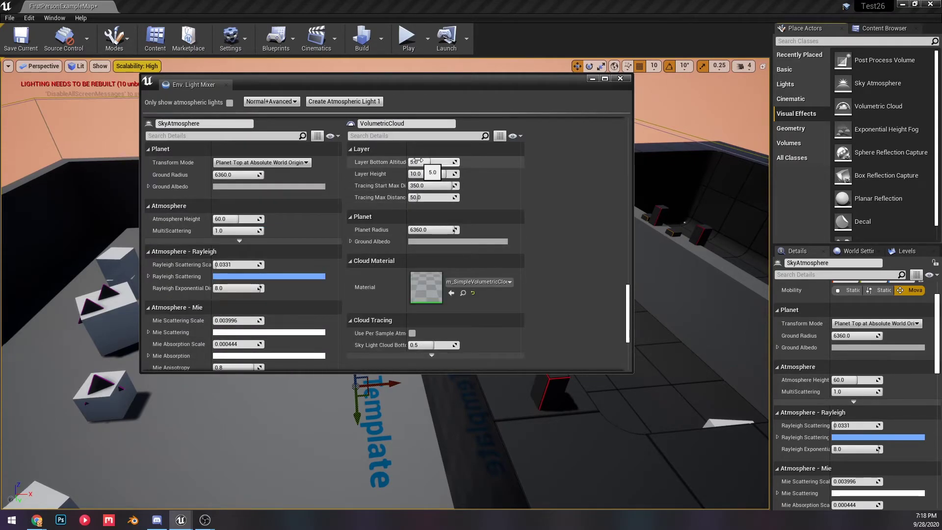
pyautogui.moveTo(431, 162); pyautogui.dragTo(445, 163)
# Review the remaining atmosphere, cloud and light settings in the Env. Light Mixer and close its window.
pyautogui.scroll(-3, 299, 174)
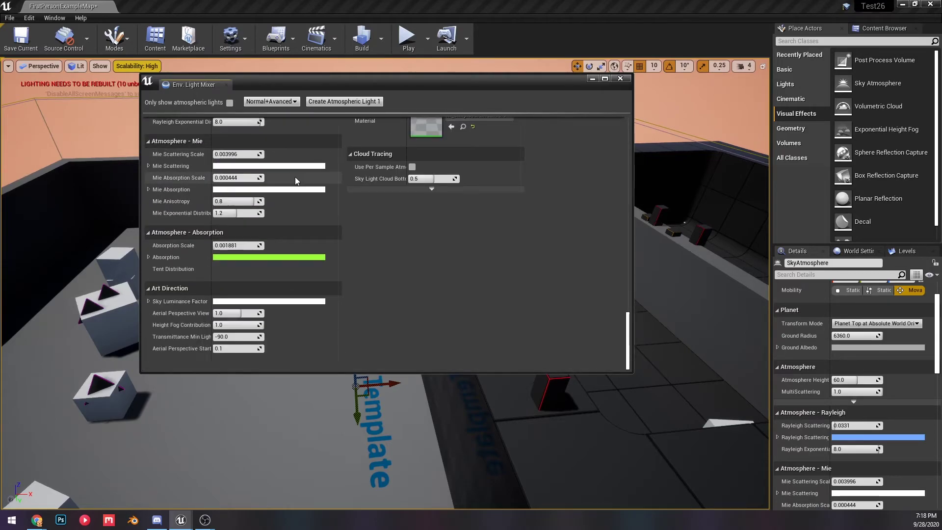
pyautogui.scroll(1, 266, 172)
pyautogui.scroll(5, 593, 210)
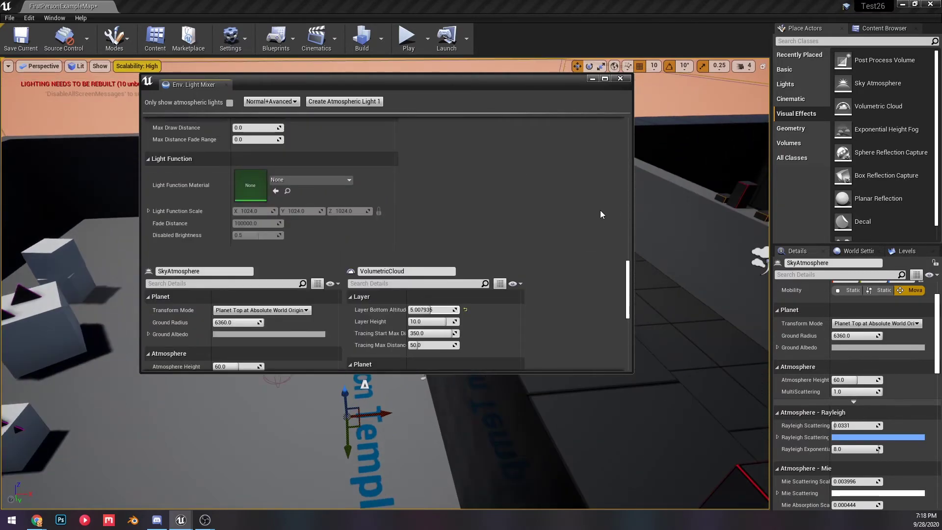
pyautogui.scroll(12, 408, 222)
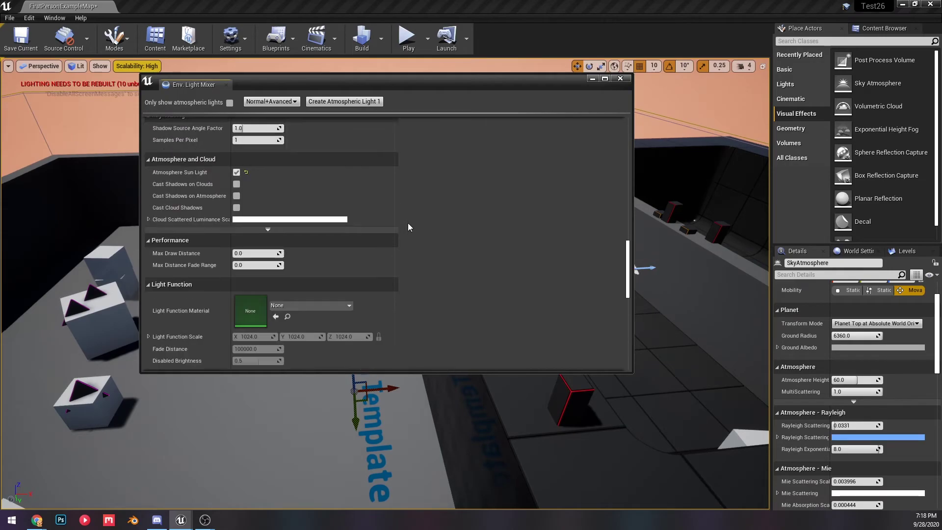
pyautogui.scroll(15, 407, 223)
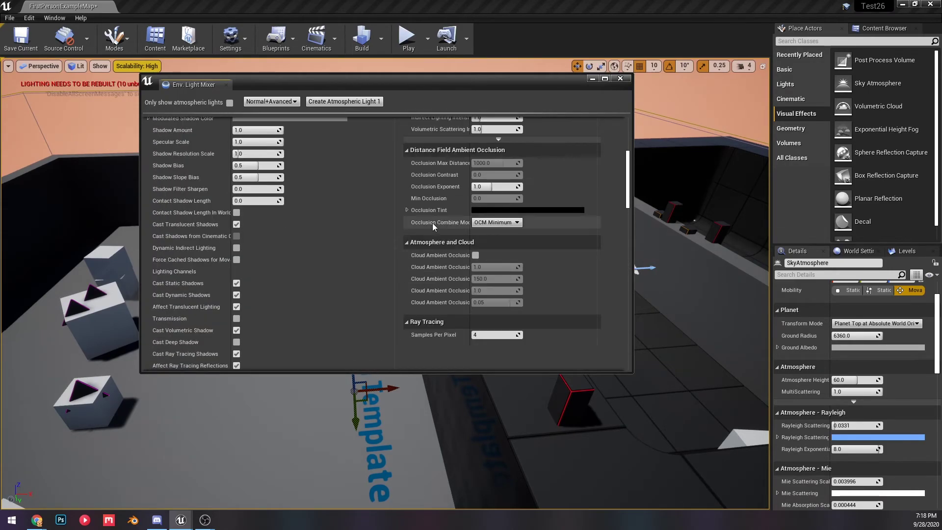
pyautogui.scroll(2, 361, 142)
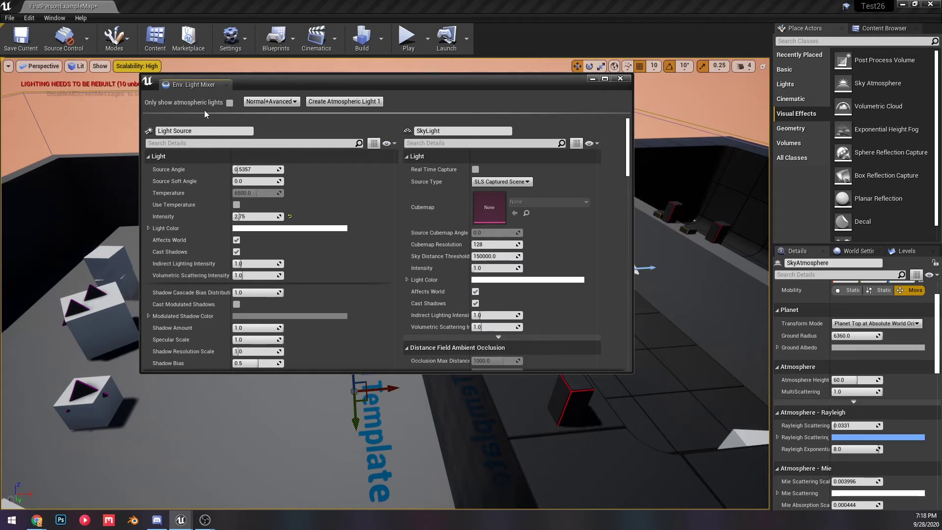
pyautogui.click(620, 79)
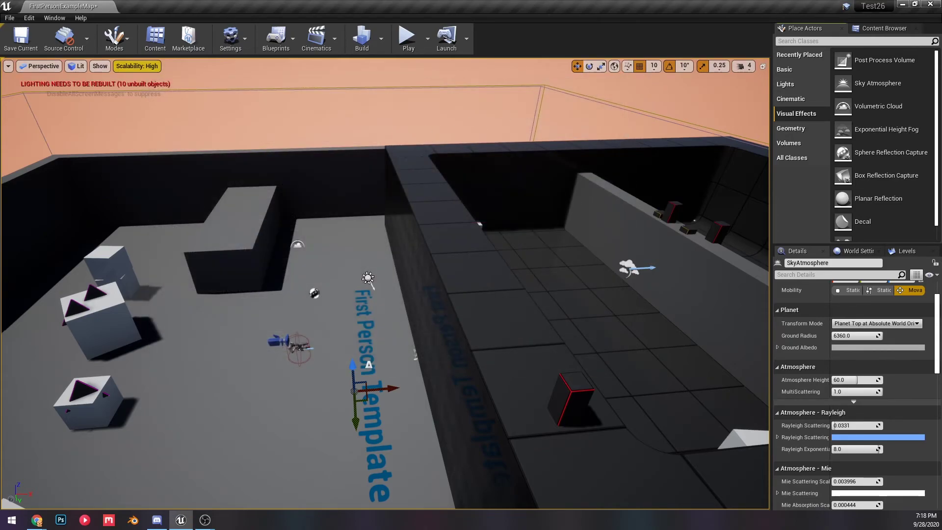
pyautogui.moveTo(385, 283); pyautogui.dragTo(384, 151, button='right')
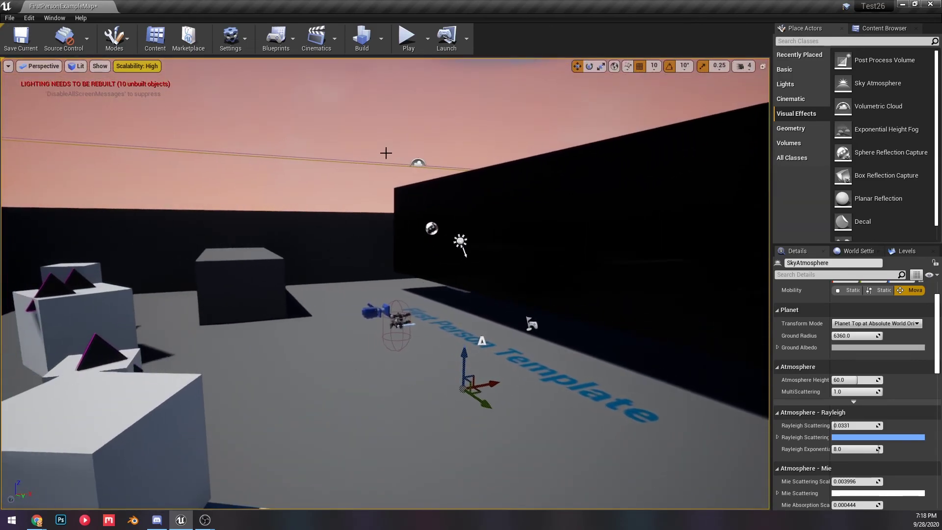
pyautogui.click(116, 36)
pyautogui.click(244, 41)
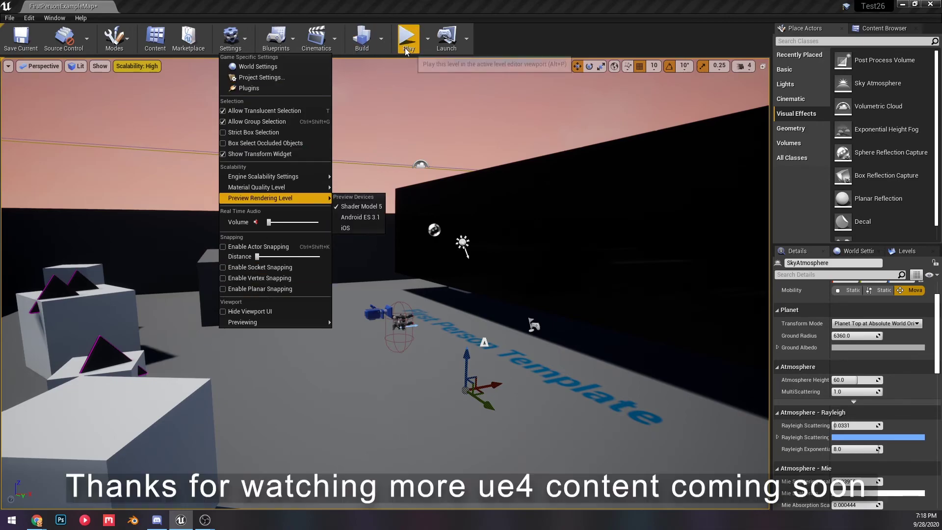
pyautogui.click(67, 19)
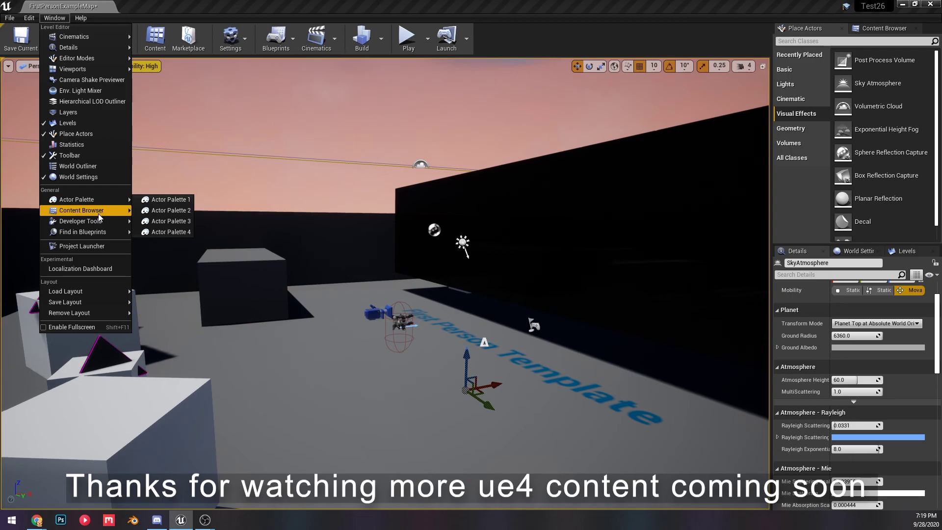
pyautogui.moveTo(102, 226)
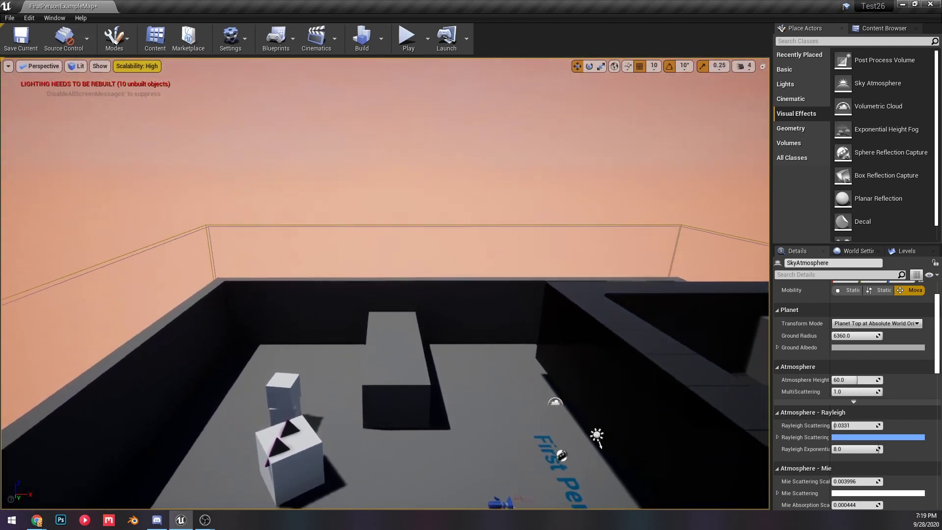
pyautogui.moveTo(385, 283); pyautogui.dragTo(346, 294, button='right')
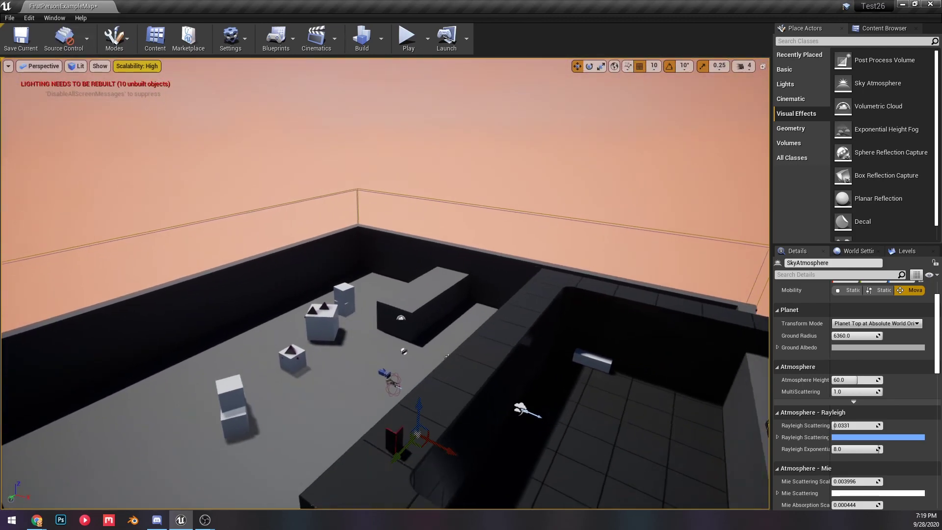